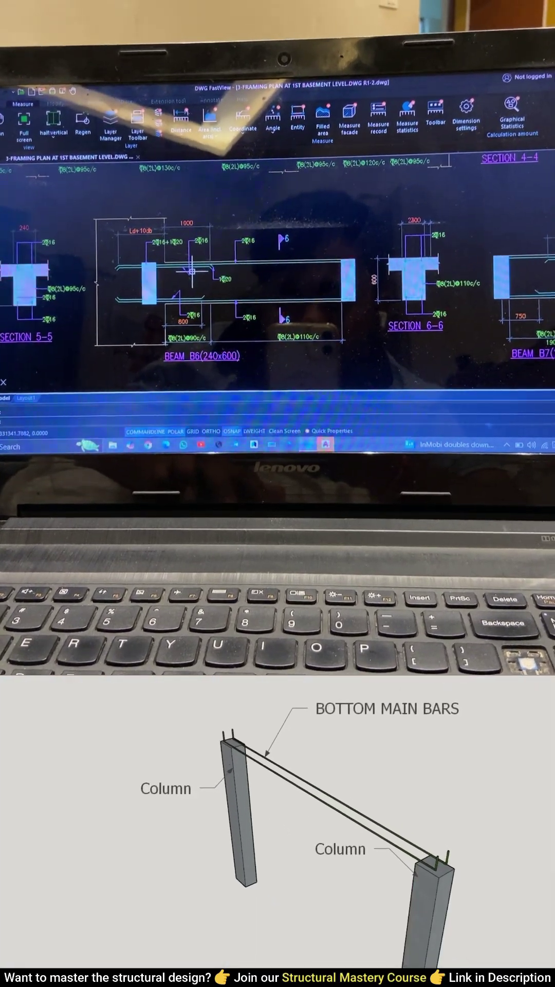
{"action": "scroll", "coordinate": [190, 273], "scroll_direction": "down", "scroll_amount": 3}
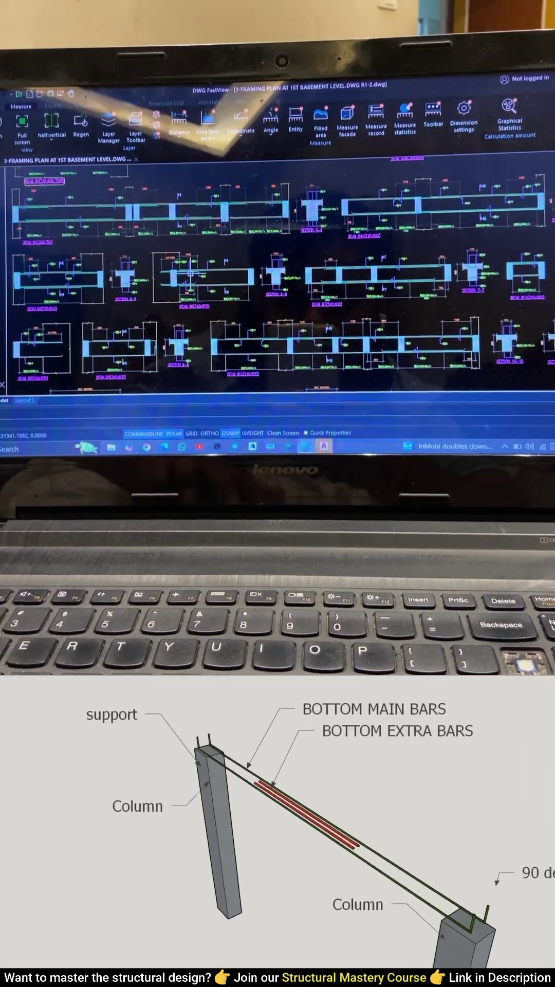
{"action": "scroll", "coordinate": [190, 277], "scroll_direction": "down", "scroll_amount": 2}
{"action": "scroll", "coordinate": [191, 276], "scroll_direction": "up", "scroll_amount": 2}
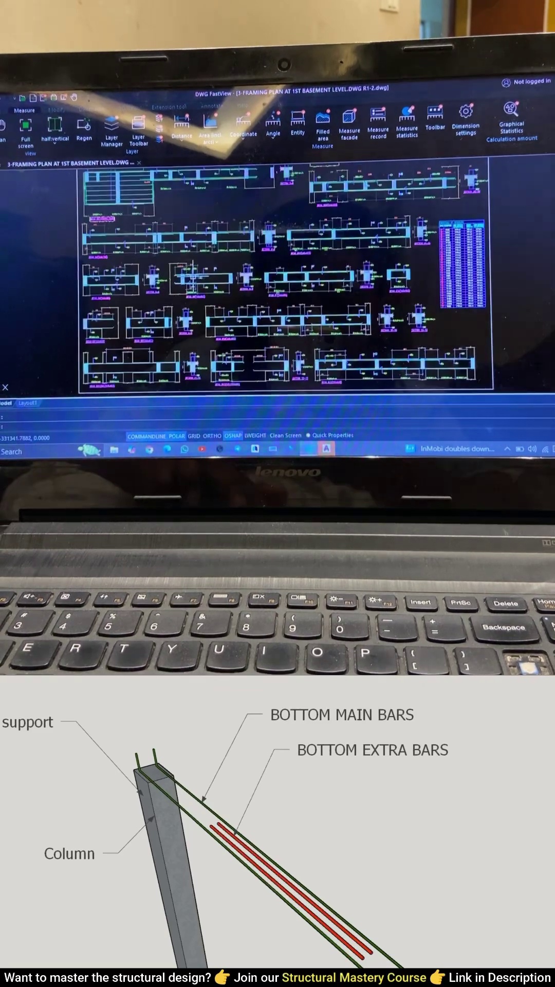
{"action": "scroll", "coordinate": [188, 270], "scroll_direction": "up", "scroll_amount": 2}
{"action": "scroll", "coordinate": [188, 269], "scroll_direction": "up", "scroll_amount": 2}
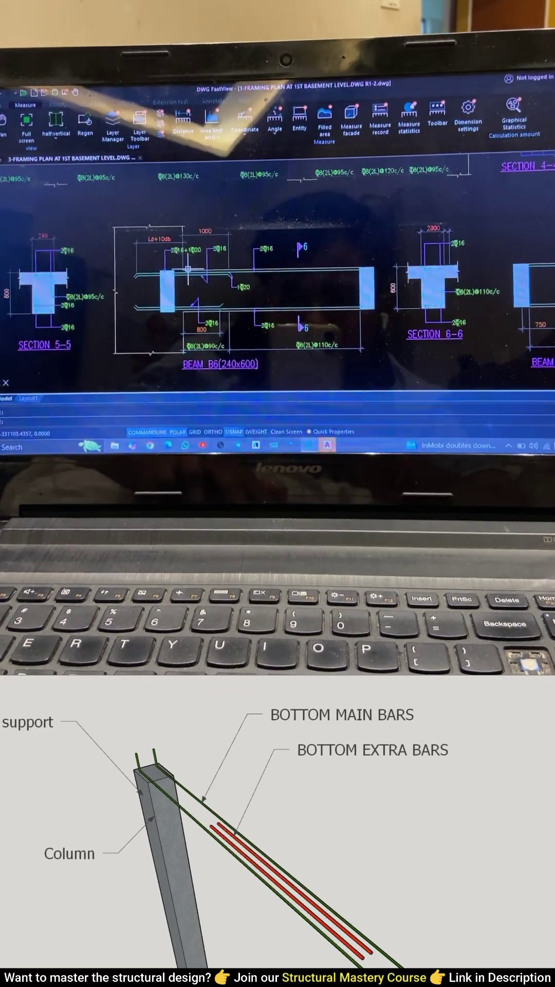
{"action": "scroll", "coordinate": [187, 274], "scroll_direction": "up", "scroll_amount": 2}
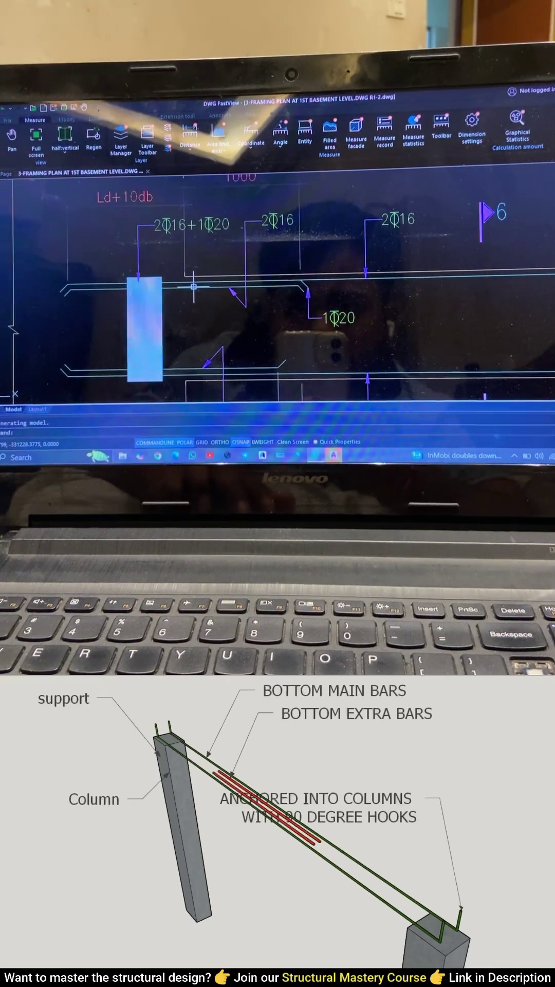
{"action": "scroll", "coordinate": [190, 276], "scroll_direction": "up", "scroll_amount": 3}
{"action": "scroll", "coordinate": [203, 252], "scroll_direction": "down", "scroll_amount": 2}
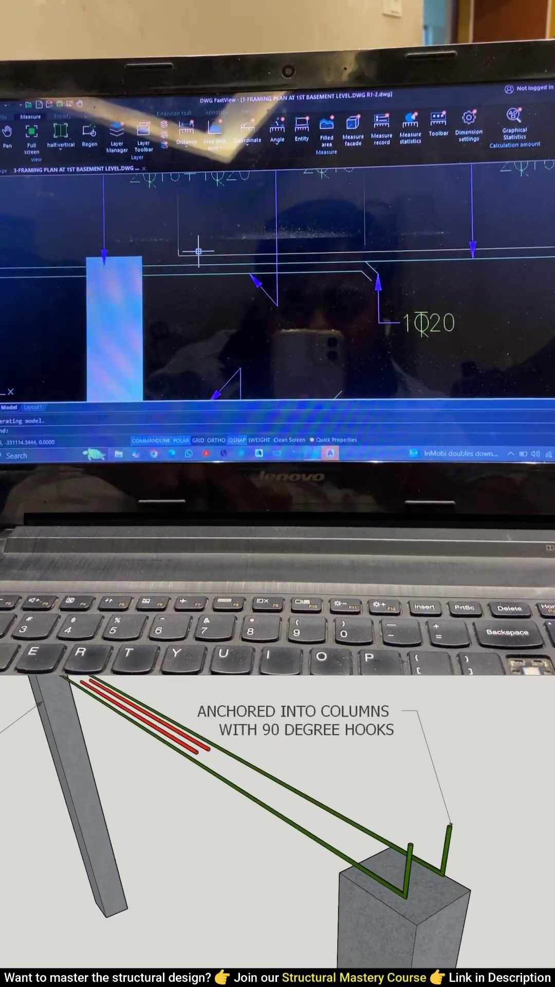